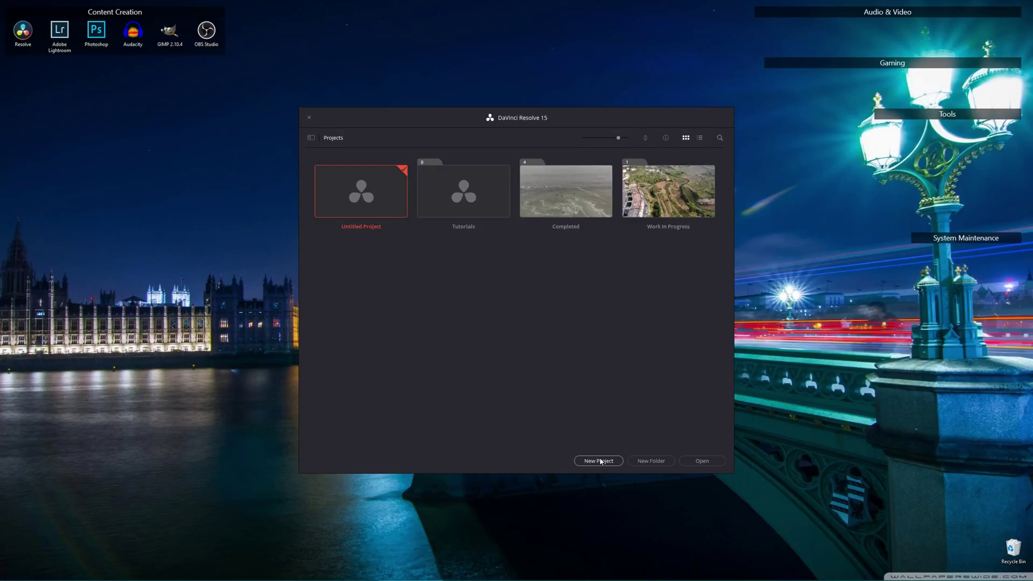
# Start a new project, name it DollyZoom and create it
pyautogui.click(598, 461)
pyautogui.write('Do')
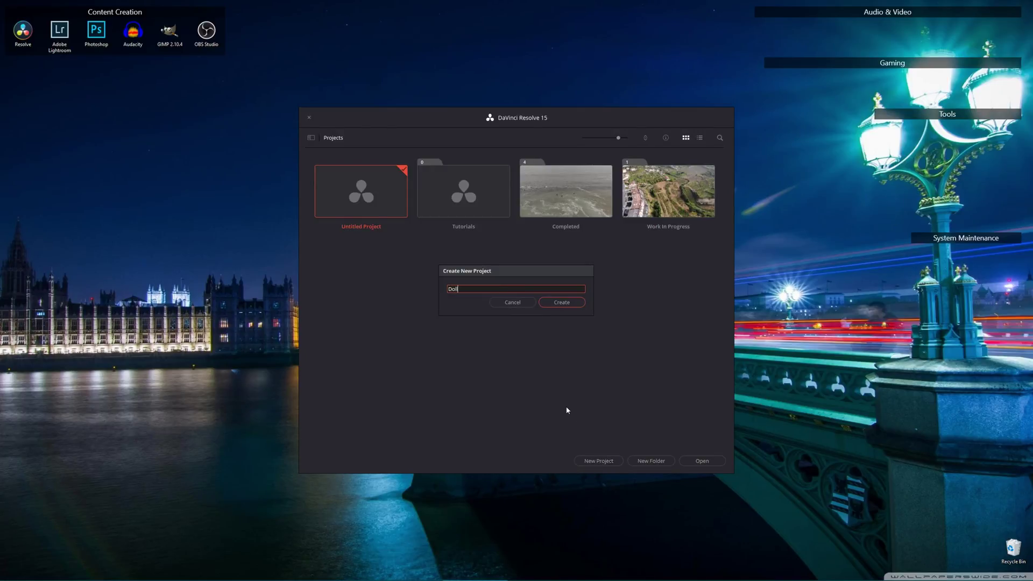
pyautogui.write('llyZoom')
pyautogui.click(561, 302)
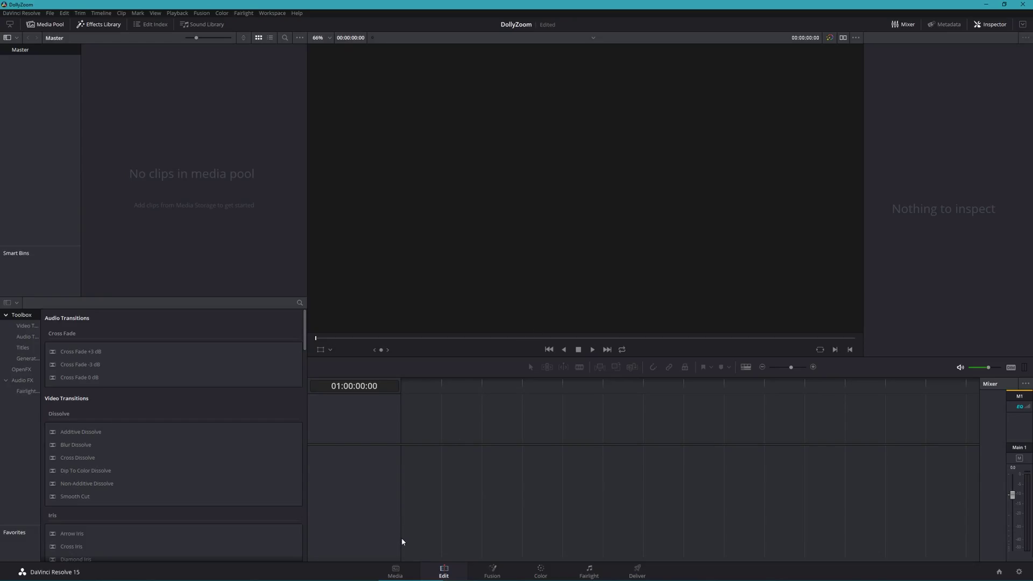
# Import DollyZoom-Working File.mp4 from Data (E:\) > _Tutorial WIP into the media pool
pyautogui.click(396, 570)
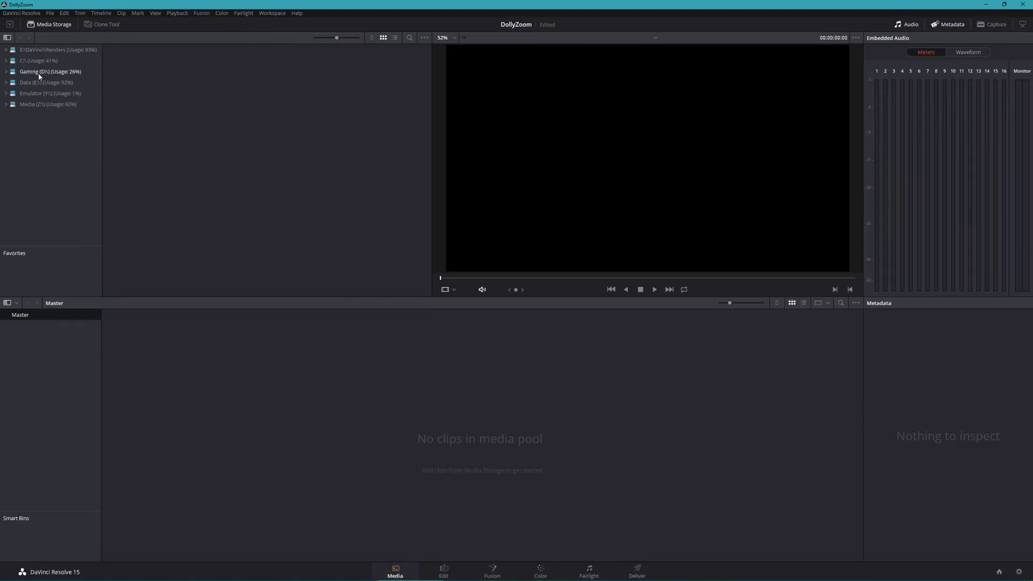
pyautogui.click(5, 82)
pyautogui.click(31, 93)
pyautogui.click(129, 70)
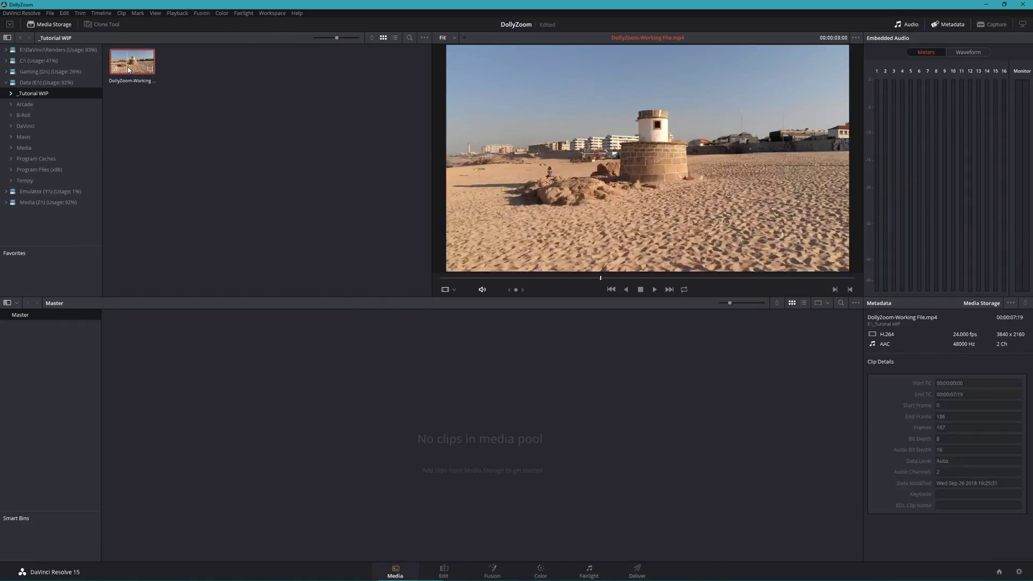
pyautogui.moveTo(128, 69); pyautogui.dragTo(194, 360)
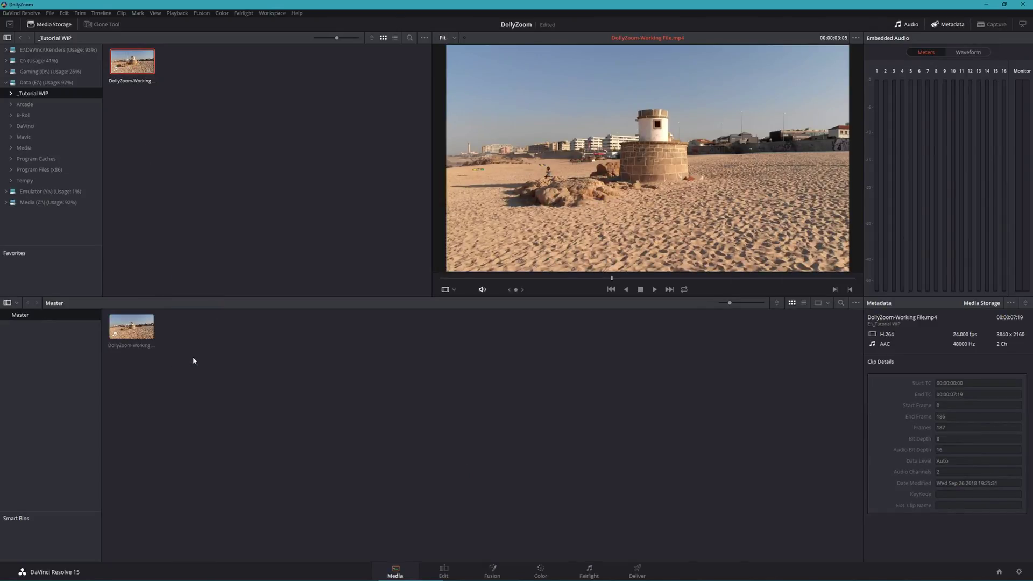
# Preview DollyZoom-Working File.mp4 from its first frame, then place it on a new timeline
pyautogui.click(443, 570)
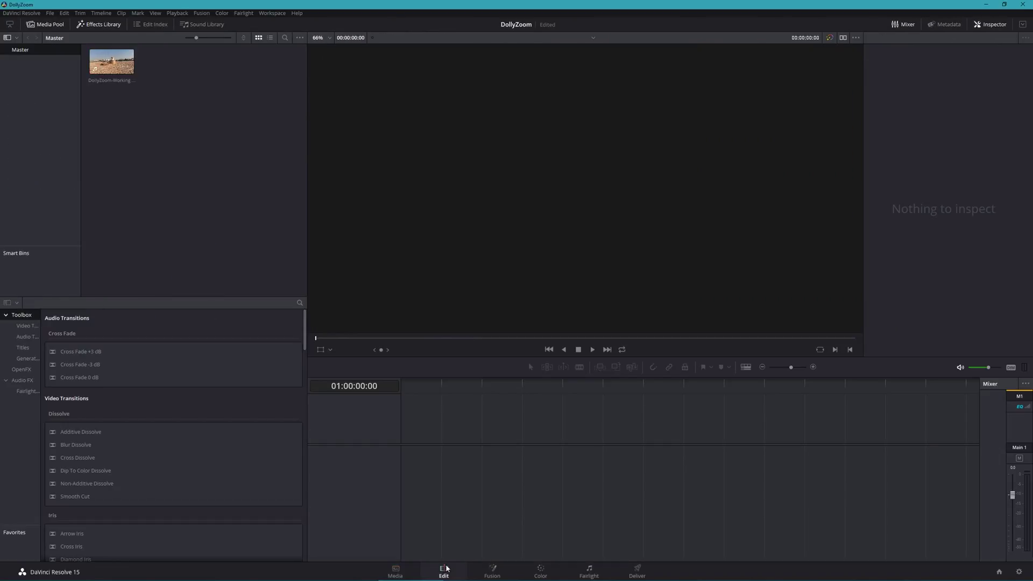
pyautogui.click(117, 63)
pyautogui.doubleClick(115, 62)
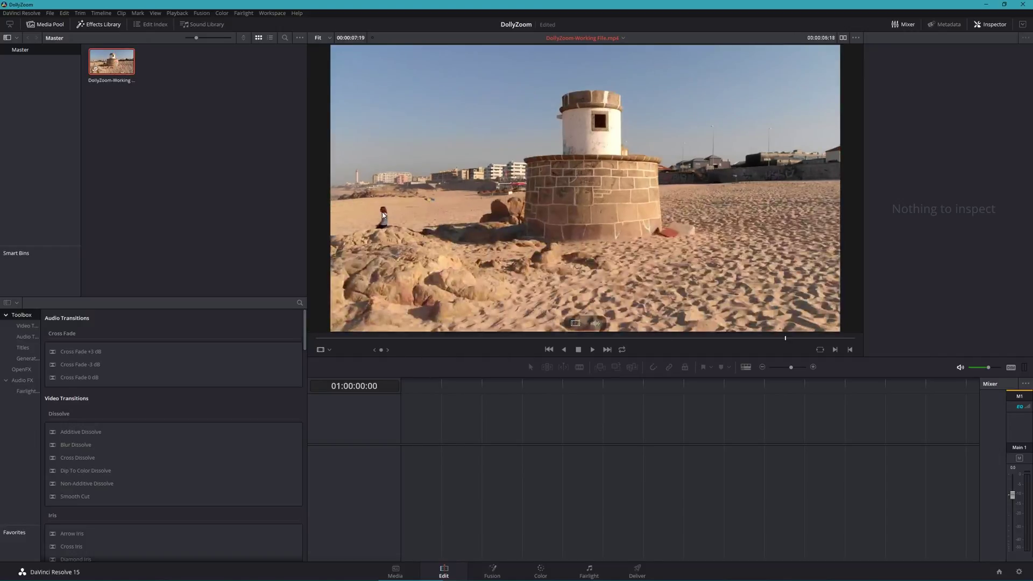
pyautogui.click(318, 339)
pyautogui.click(593, 353)
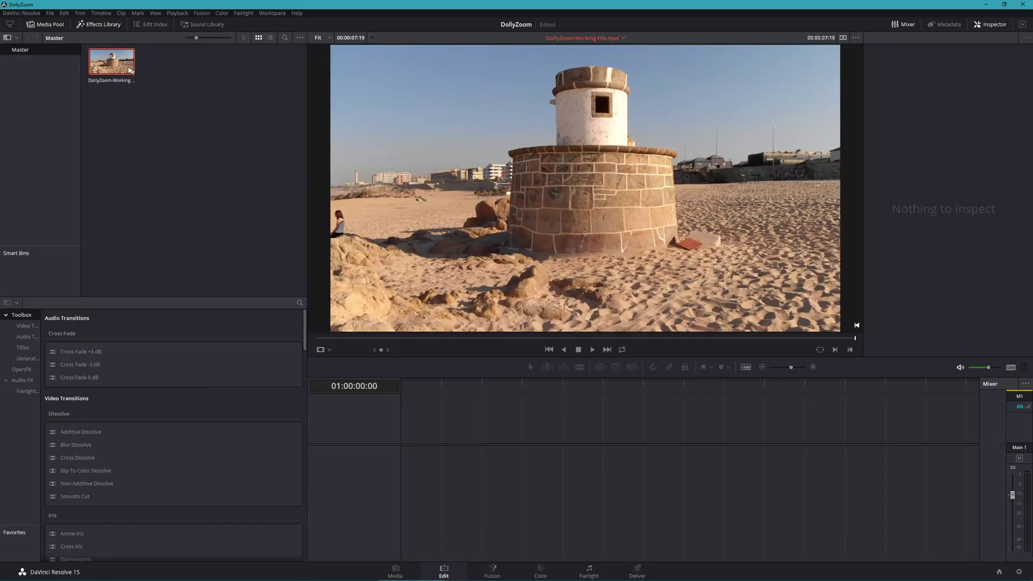
pyautogui.moveTo(125, 69); pyautogui.dragTo(424, 469)
# Copy the beach clip and paste a duplicate right after it on the timeline
pyautogui.rightClick(436, 468)
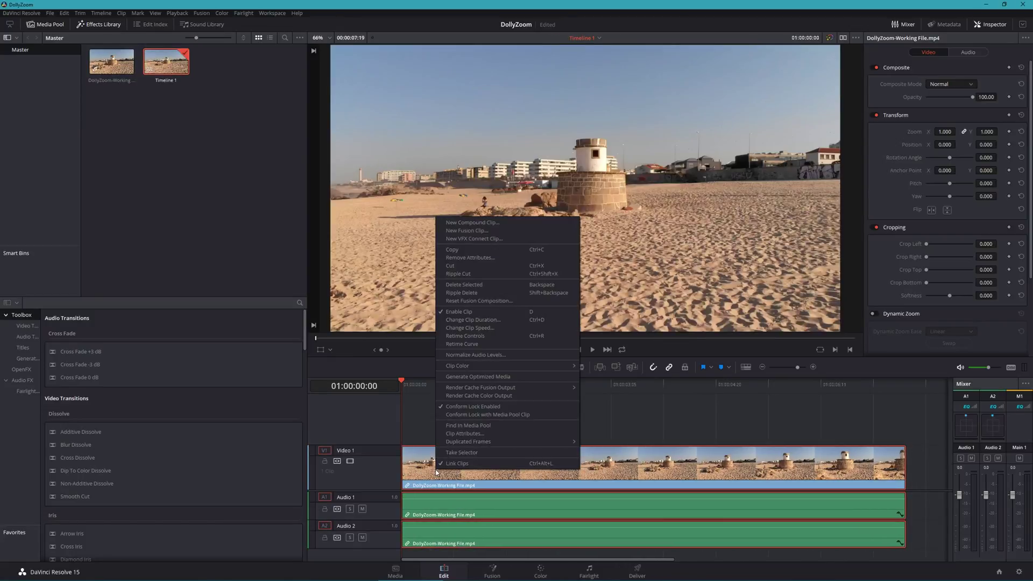
pyautogui.click(463, 247)
pyautogui.click(911, 470)
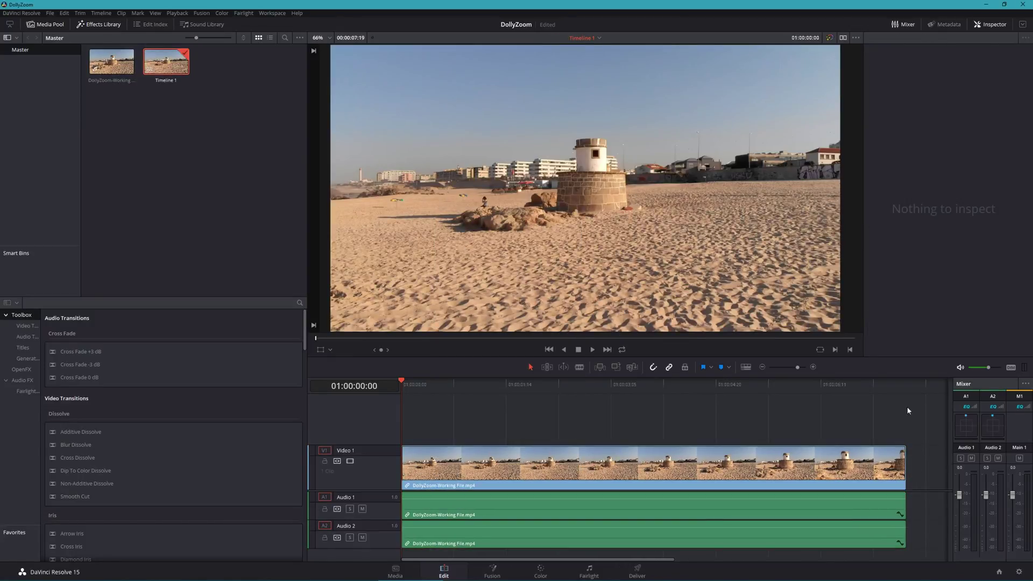
pyautogui.click(922, 385)
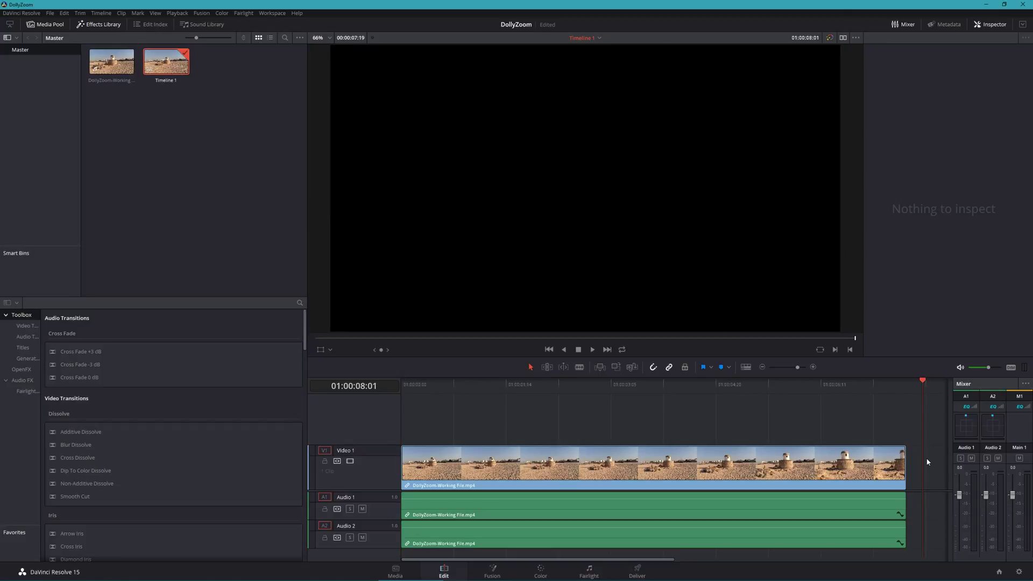
pyautogui.hotkey('ctrl', 'v')
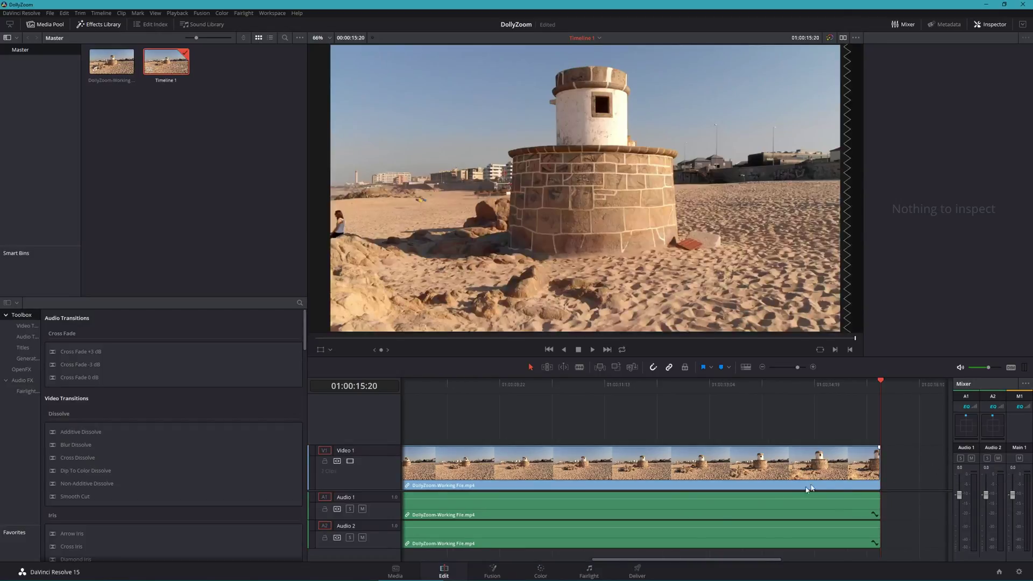
# Blade the duplicate just before its last frame and move that frame piece onto Video 2
pyautogui.click(577, 367)
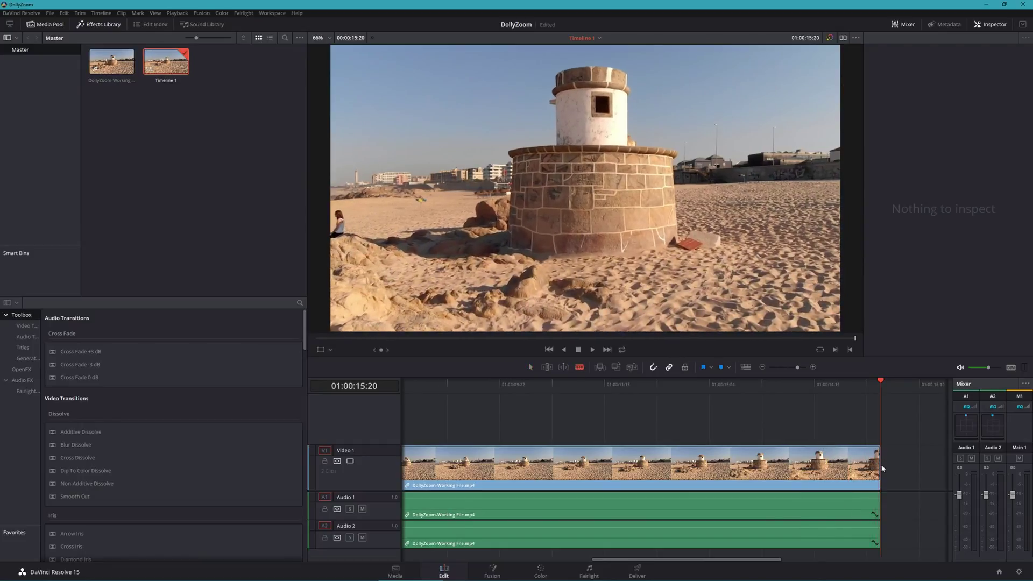
pyautogui.click(882, 466)
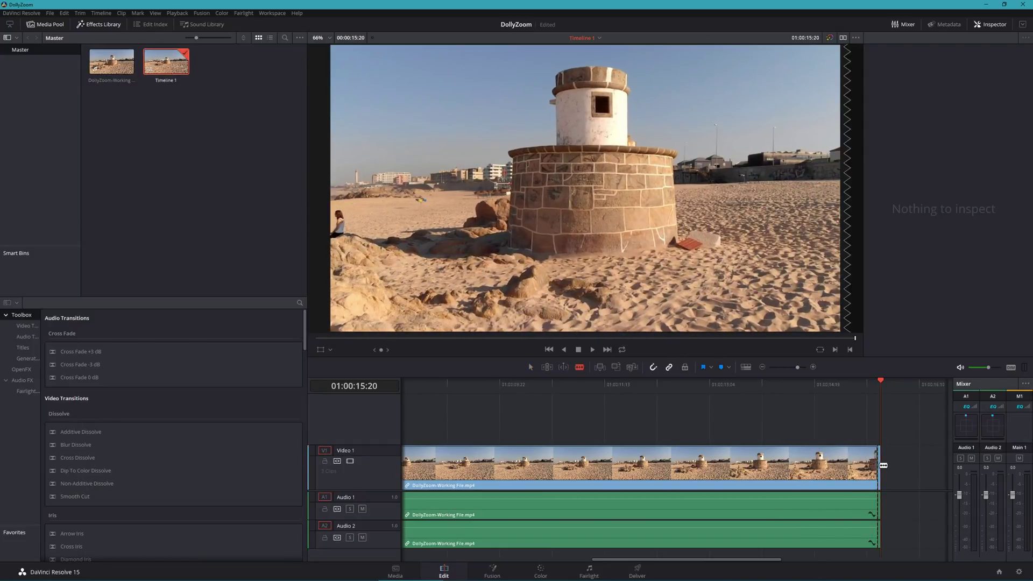
pyautogui.click(530, 368)
pyautogui.moveTo(877, 466); pyautogui.dragTo(404, 428)
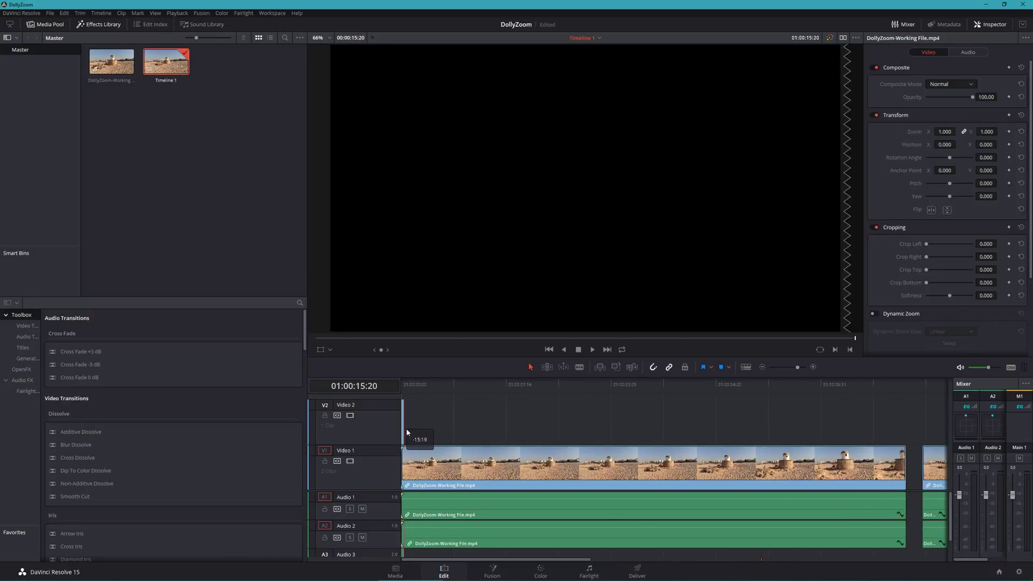
# Delete the leftover duplicate from Video 1, keeping the last-frame piece on Video 2
pyautogui.click(595, 466)
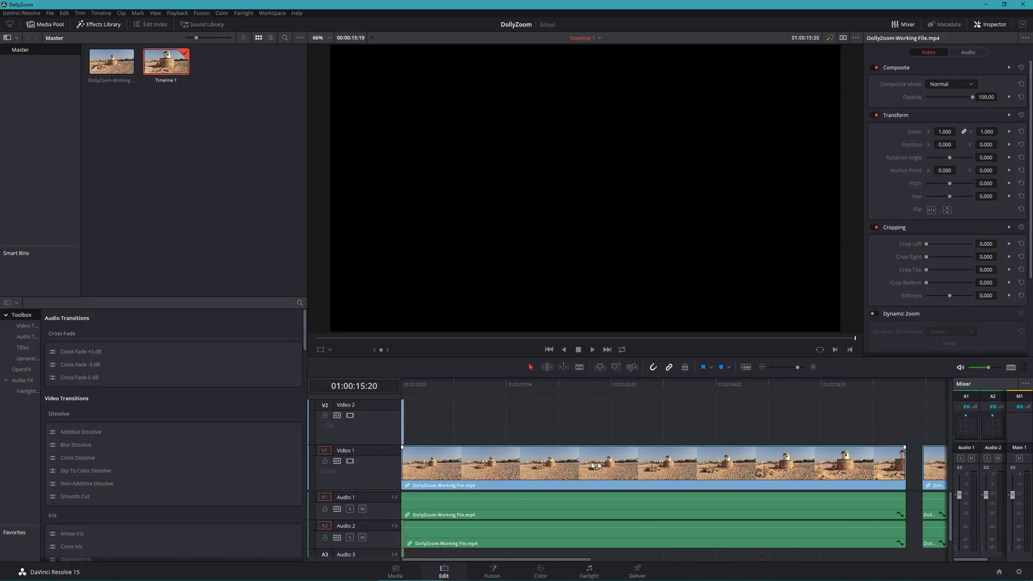
pyautogui.click(928, 469)
pyautogui.press('Delete')
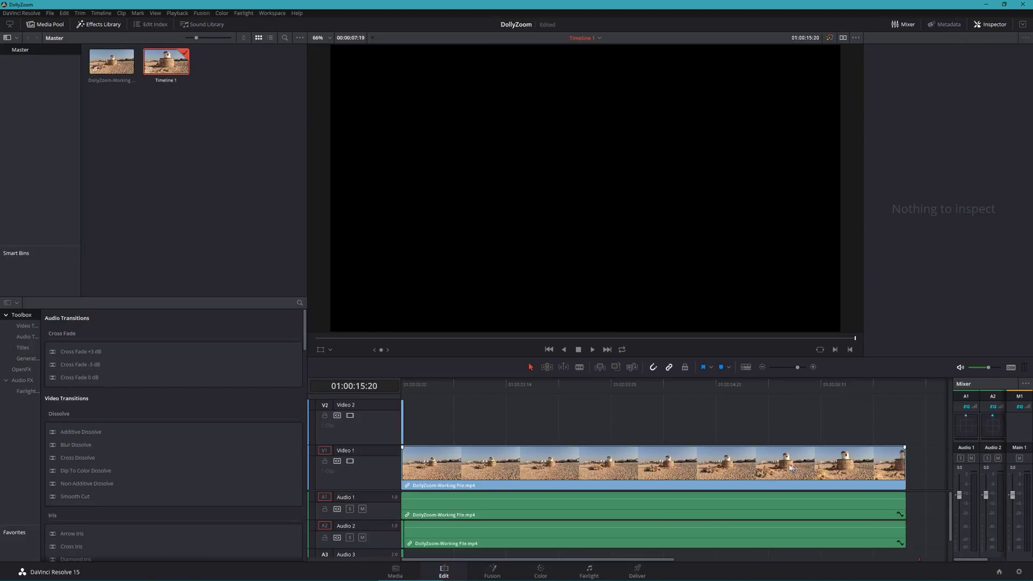
# At the clip's last frame, keyframe Zoom 1.000 and Position 0.000, then return to the start
pyautogui.click(902, 383)
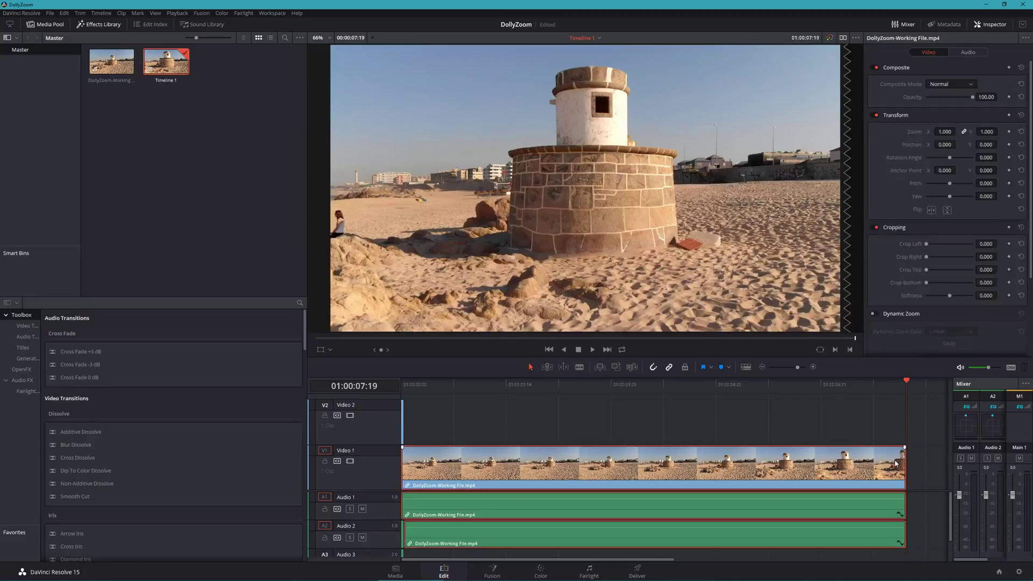
pyautogui.click(1008, 132)
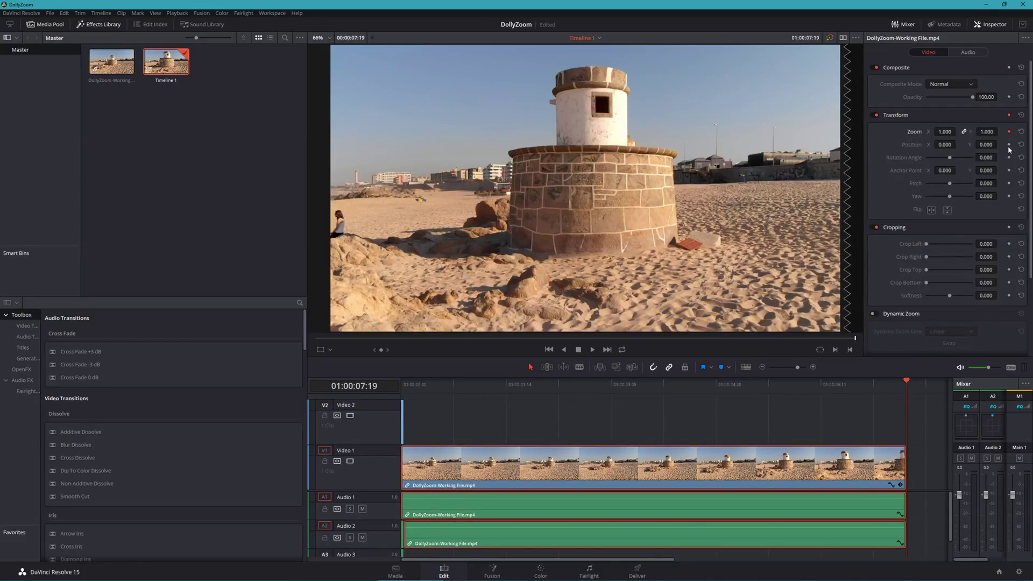
pyautogui.click(1008, 145)
pyautogui.click(404, 423)
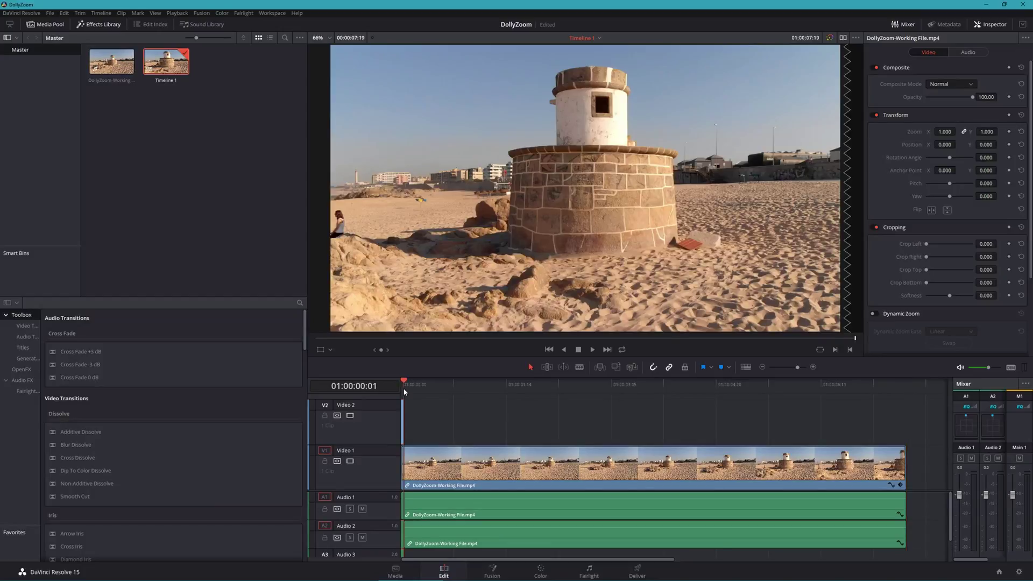
pyautogui.click(404, 388)
# At the first frame, lower the Video 2 frozen frame's opacity to 36.52
pyautogui.click(402, 386)
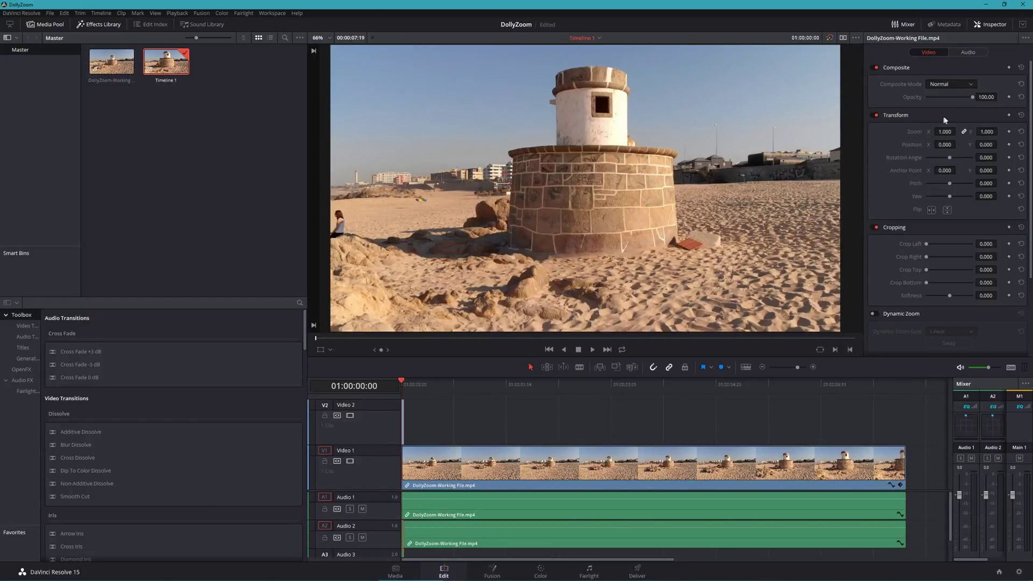
pyautogui.moveTo(973, 98); pyautogui.dragTo(945, 100)
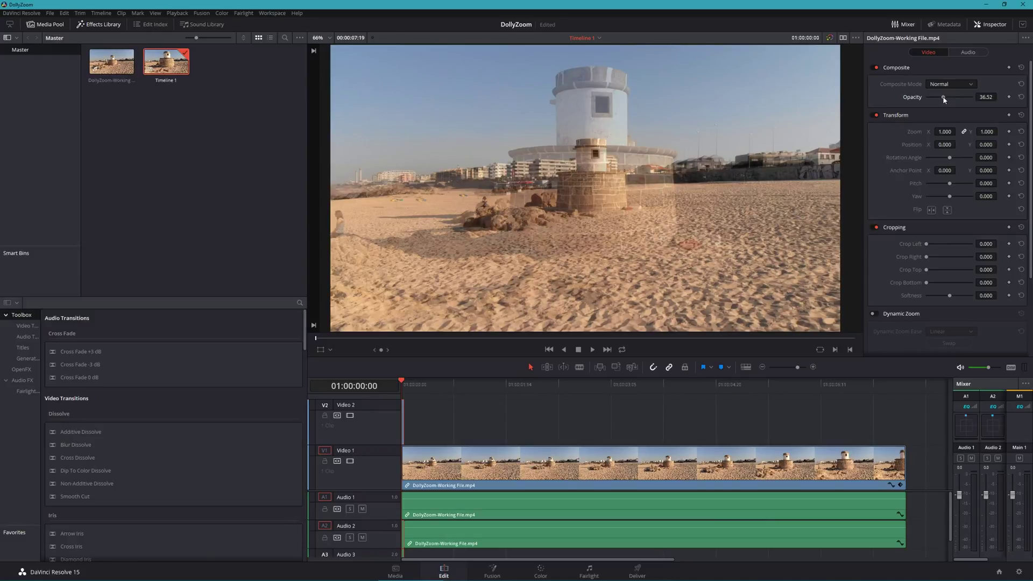
# Set the Video 1 clip's first-frame Zoom to 2.420 and Position to X -28, Y 1
pyautogui.click(425, 467)
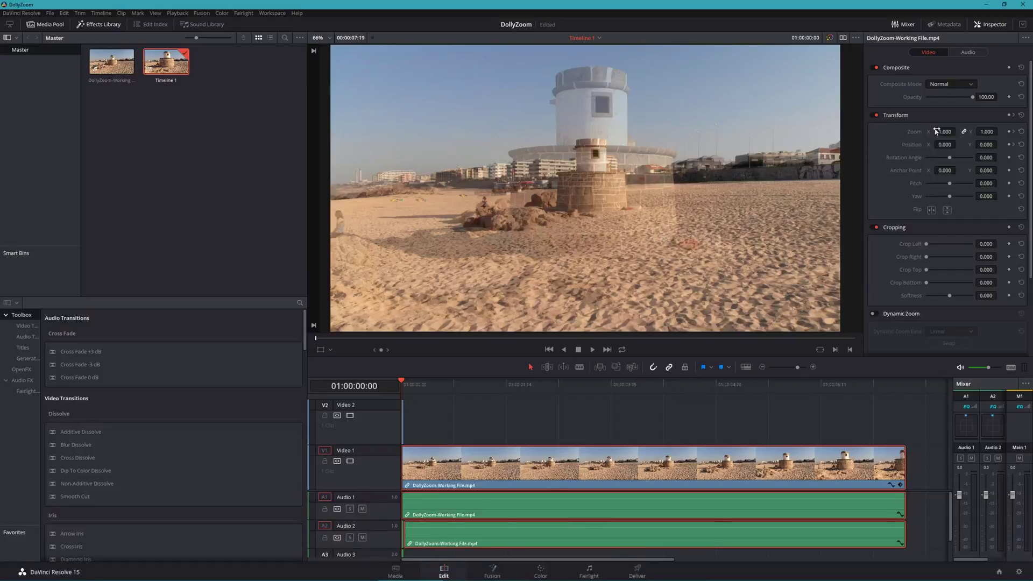
pyautogui.moveTo(945, 132); pyautogui.dragTo(958, 131)
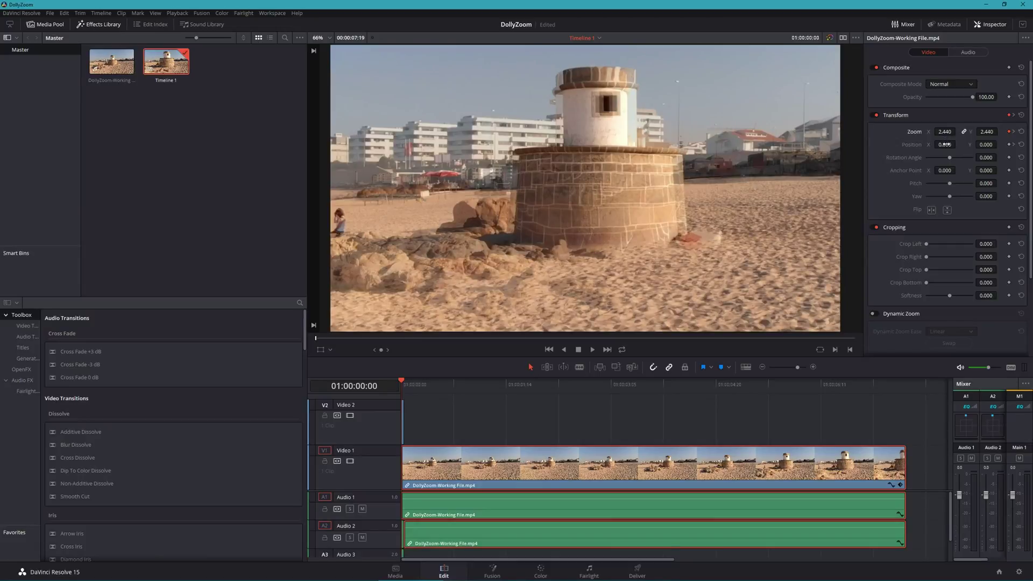
pyautogui.moveTo(946, 144)
pyautogui.mouseDown()
pyautogui.moveTo(958, 144)
pyautogui.moveTo(948, 132)
pyautogui.moveTo(958, 132)
pyautogui.mouseUp()
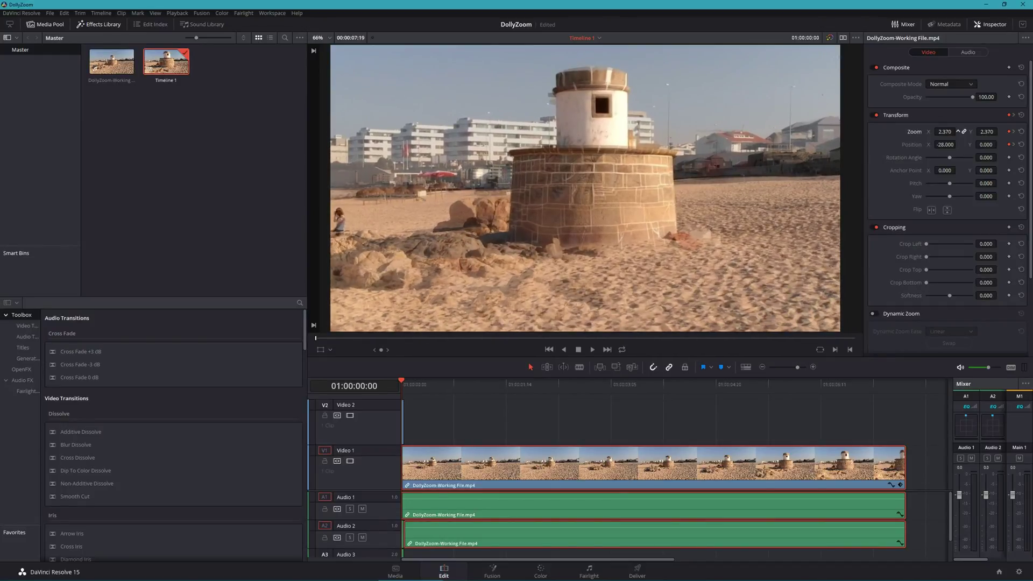
pyautogui.moveTo(986, 144); pyautogui.dragTo(957, 132)
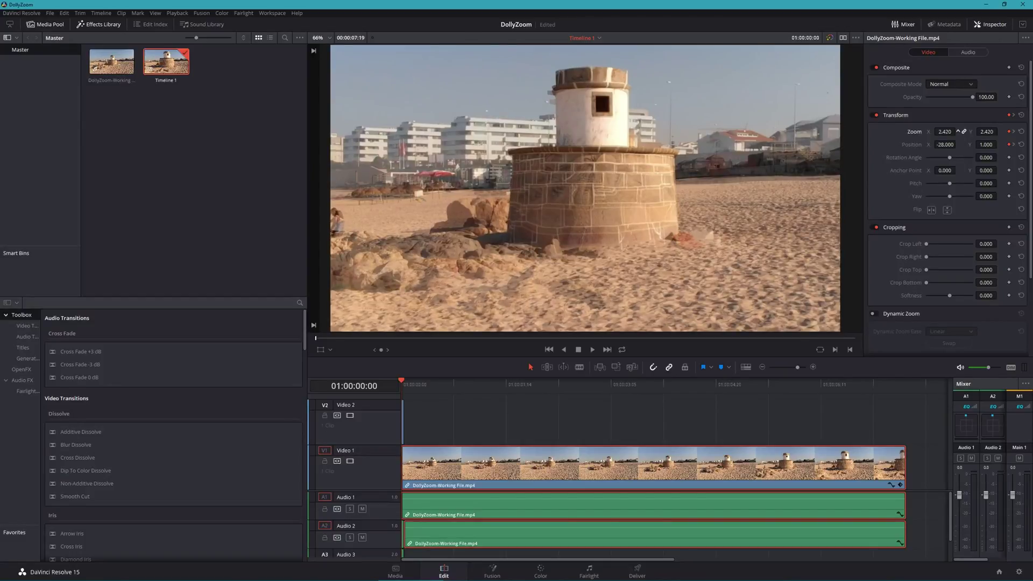
# Drop the frozen frame's opacity to 0.00 and play back the dolly zoom
pyautogui.click(404, 422)
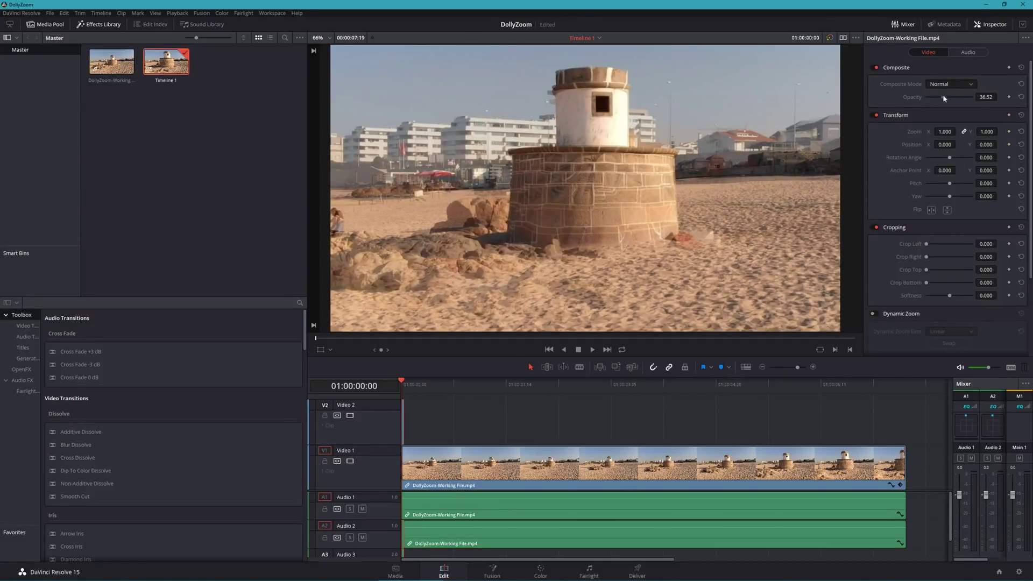
pyautogui.moveTo(942, 97); pyautogui.dragTo(920, 102)
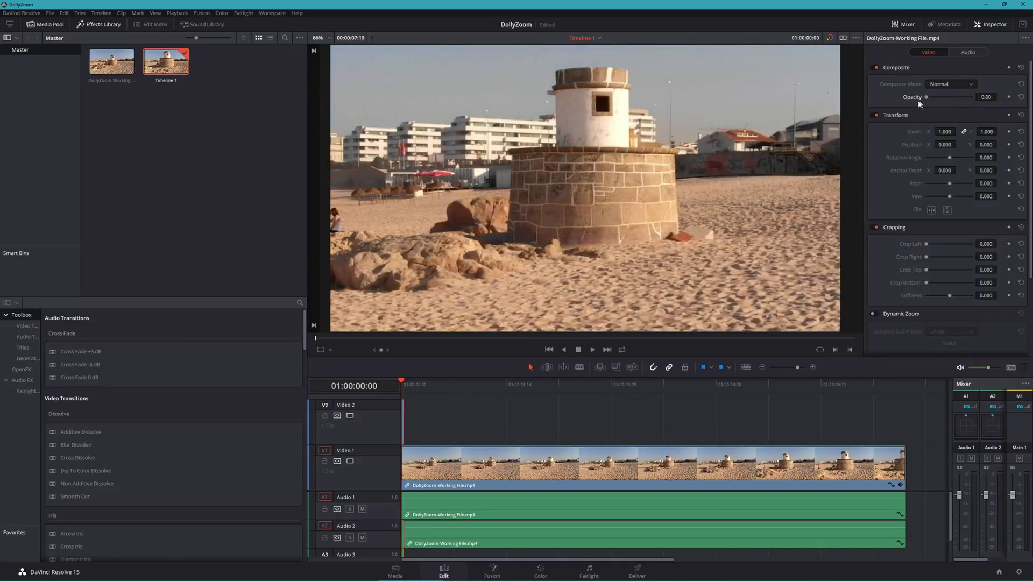
pyautogui.click(592, 351)
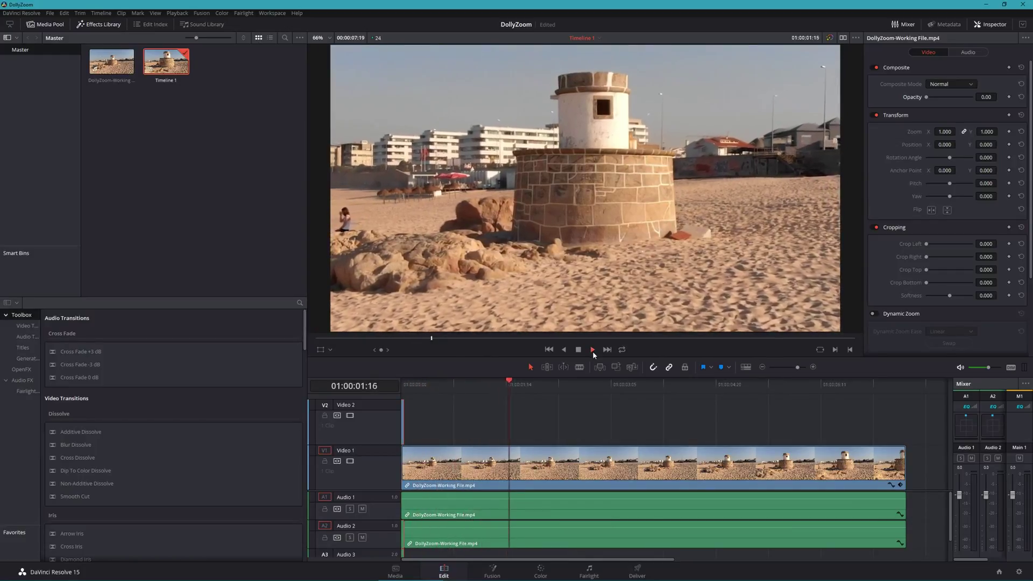